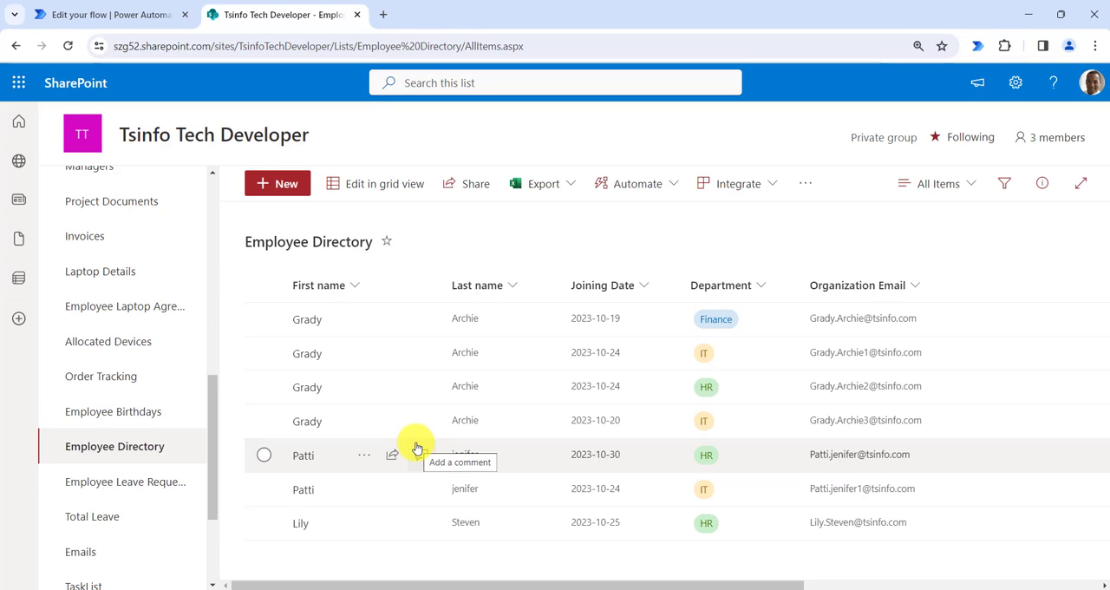
- Switch to the flow, collapse the Compose card and expose Get items' advanced options
left_click(34, 18)
scroll(604, 328, "up", 8)
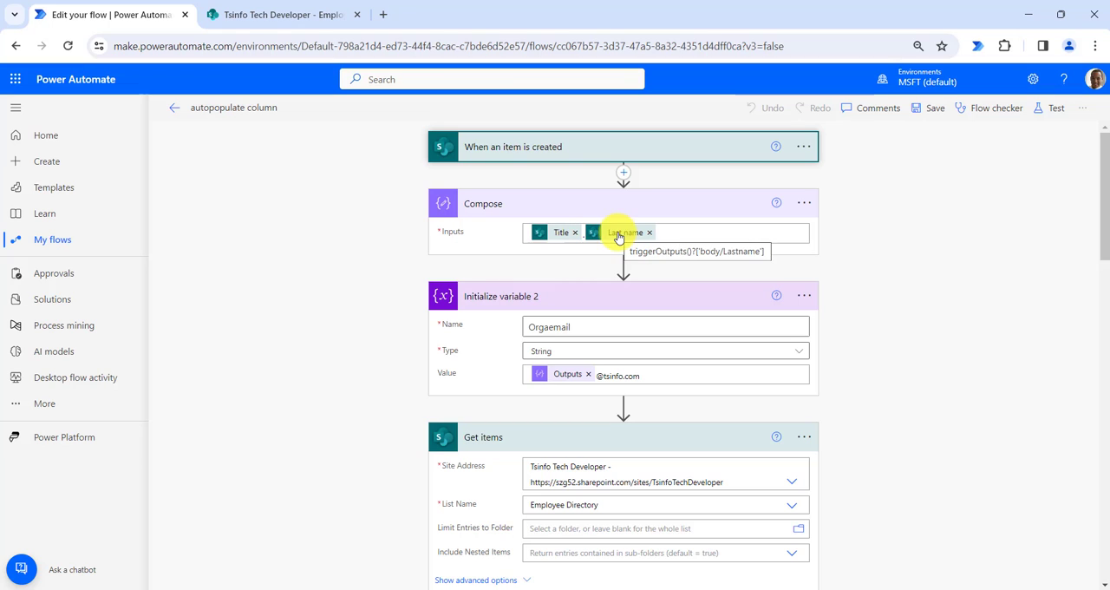
left_click(604, 201)
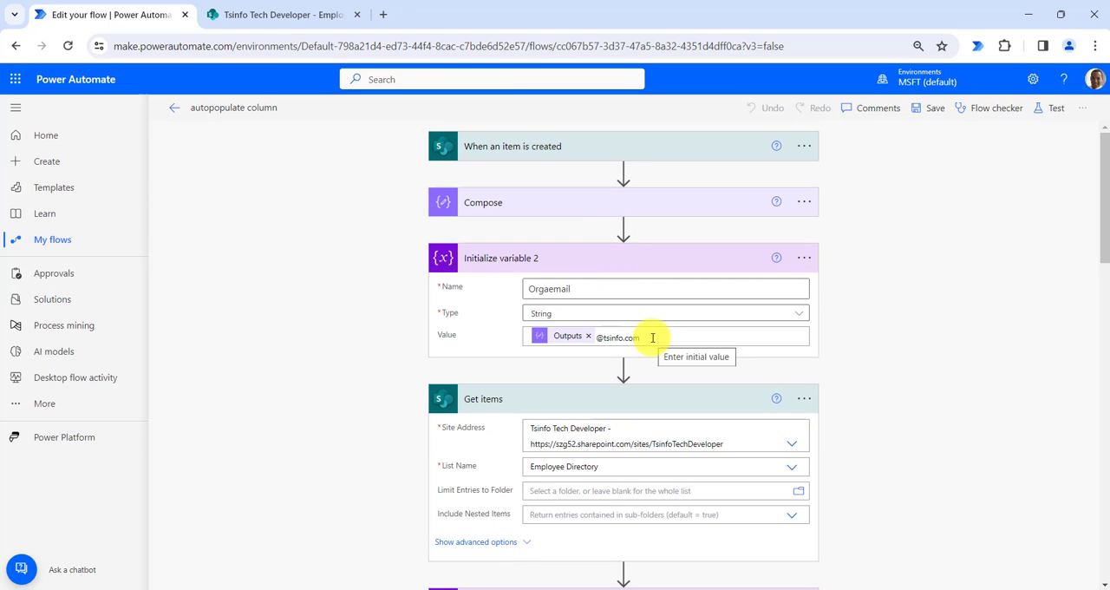
scroll(652, 337, "down", 2)
left_click(475, 541)
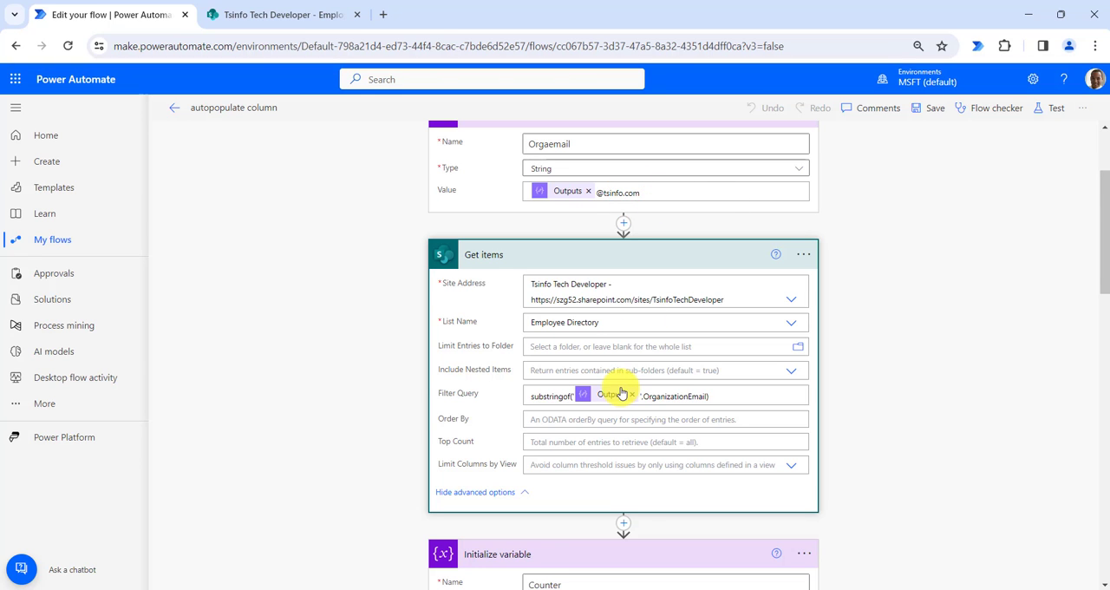
scroll(616, 391, "down", 3)
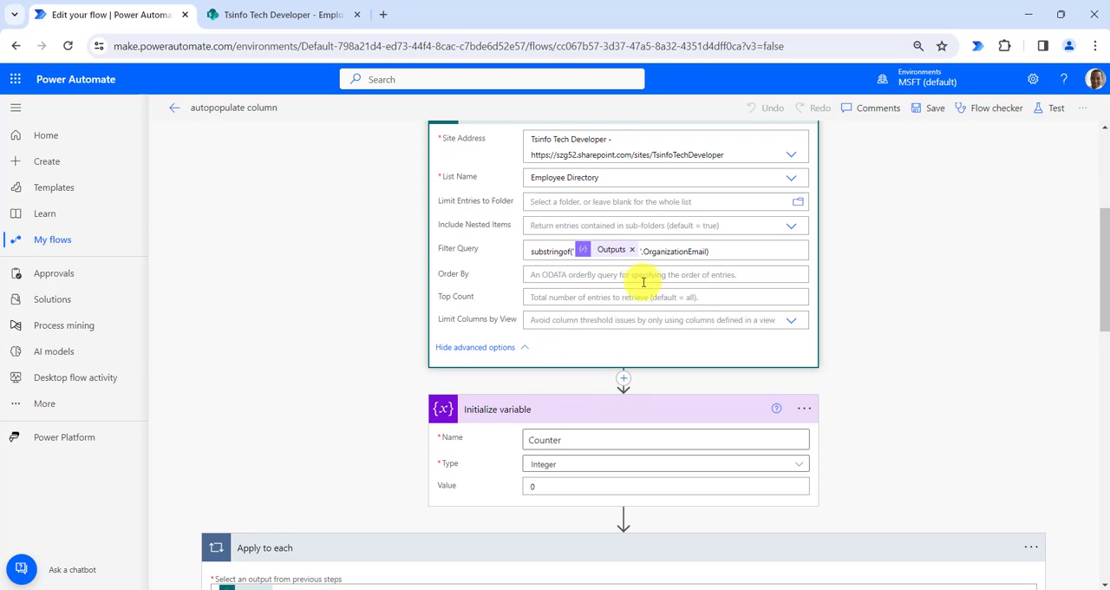
scroll(616, 339, "down", 3)
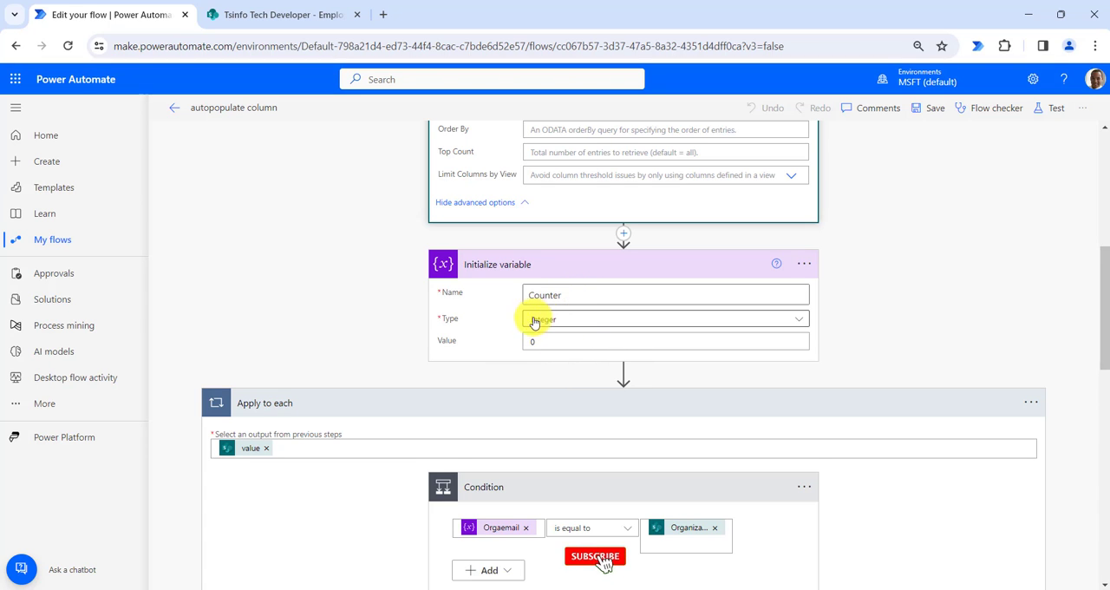
scroll(554, 364, "down", 3)
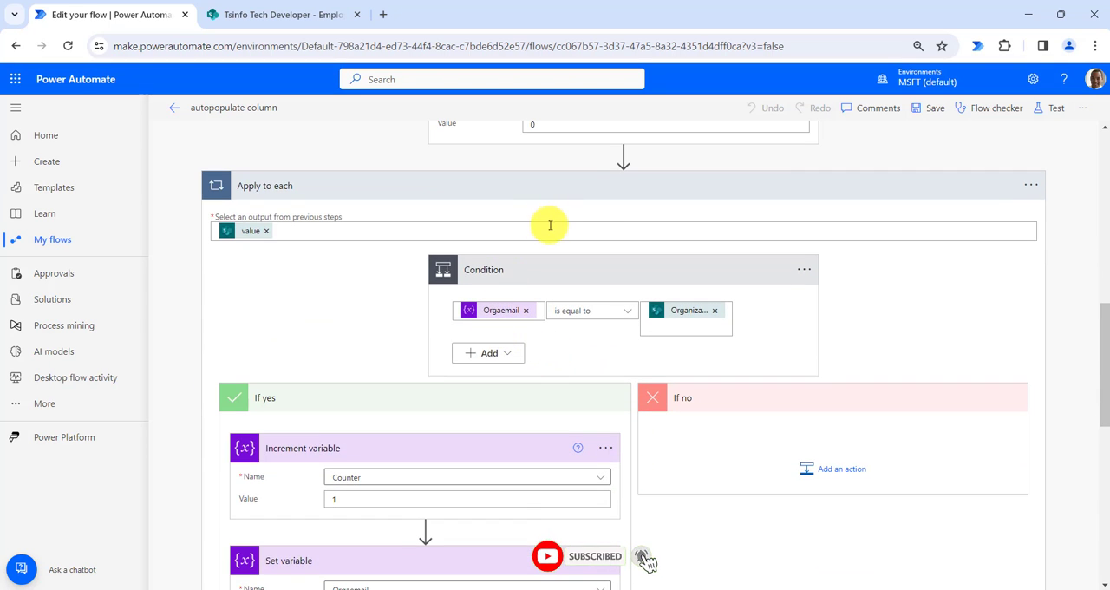
scroll(523, 374, "down", 1)
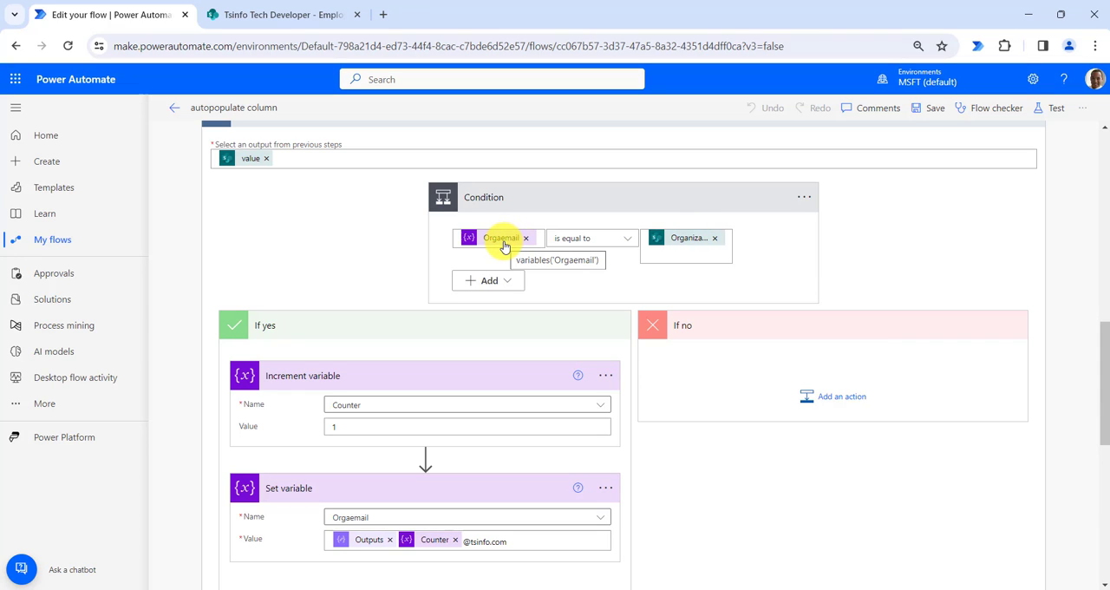
scroll(642, 297, "up", 5)
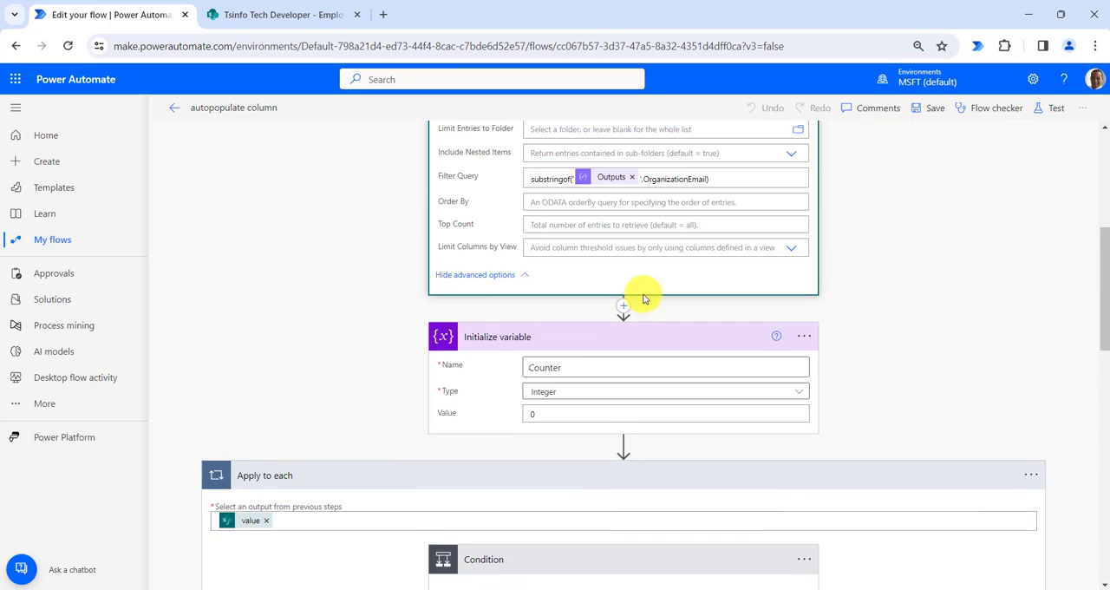
scroll(641, 298, "up", 5)
scroll(642, 298, "up", 3)
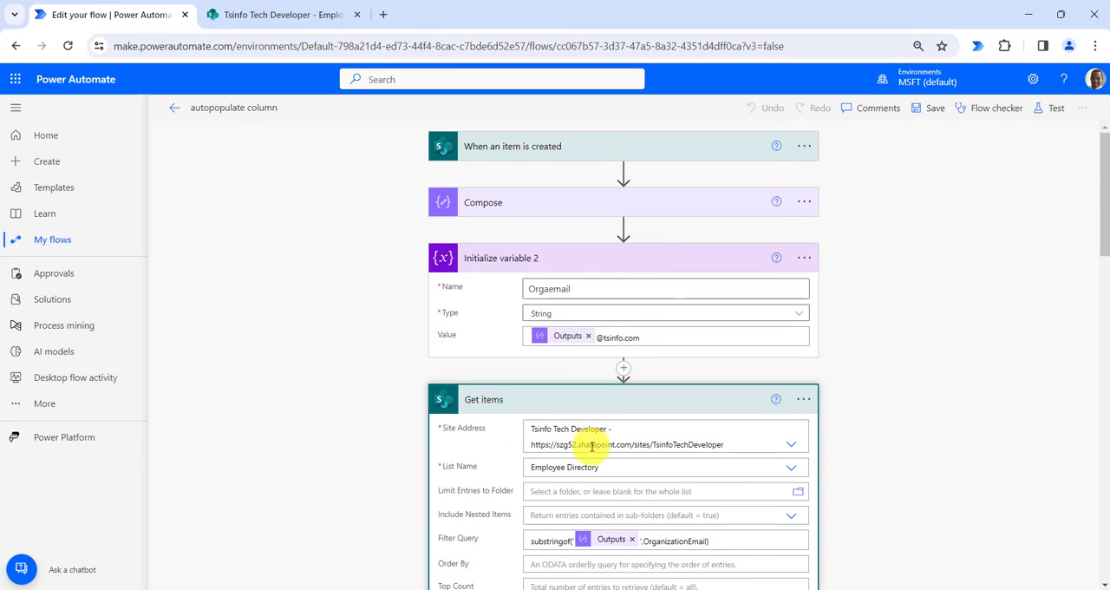
scroll(592, 446, "down", 8)
scroll(592, 447, "down", 1)
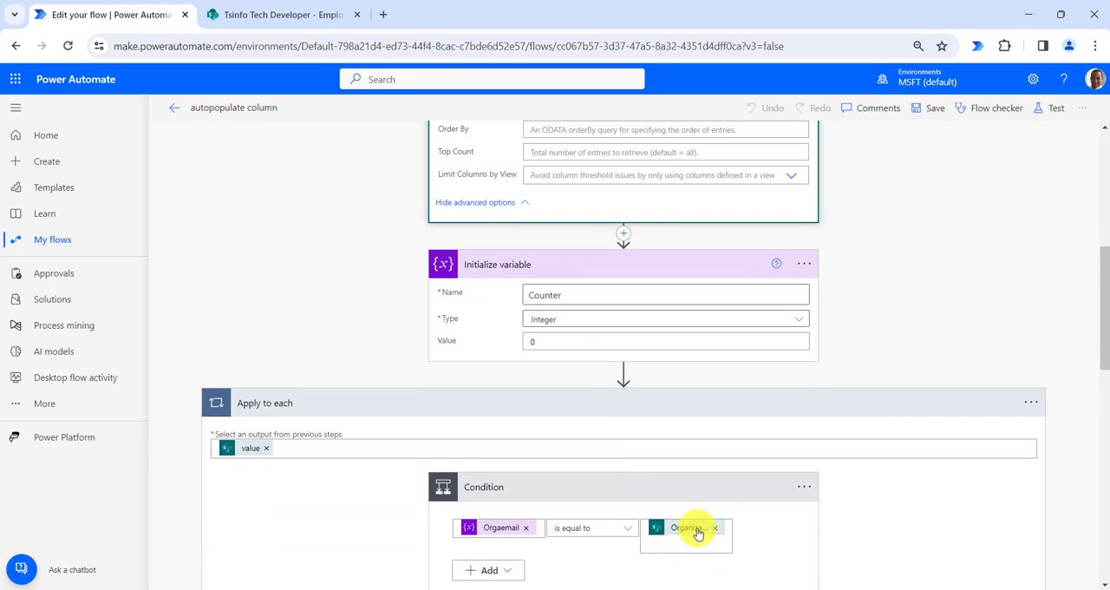
scroll(682, 532, "down", 1)
scroll(683, 520, "down", 3)
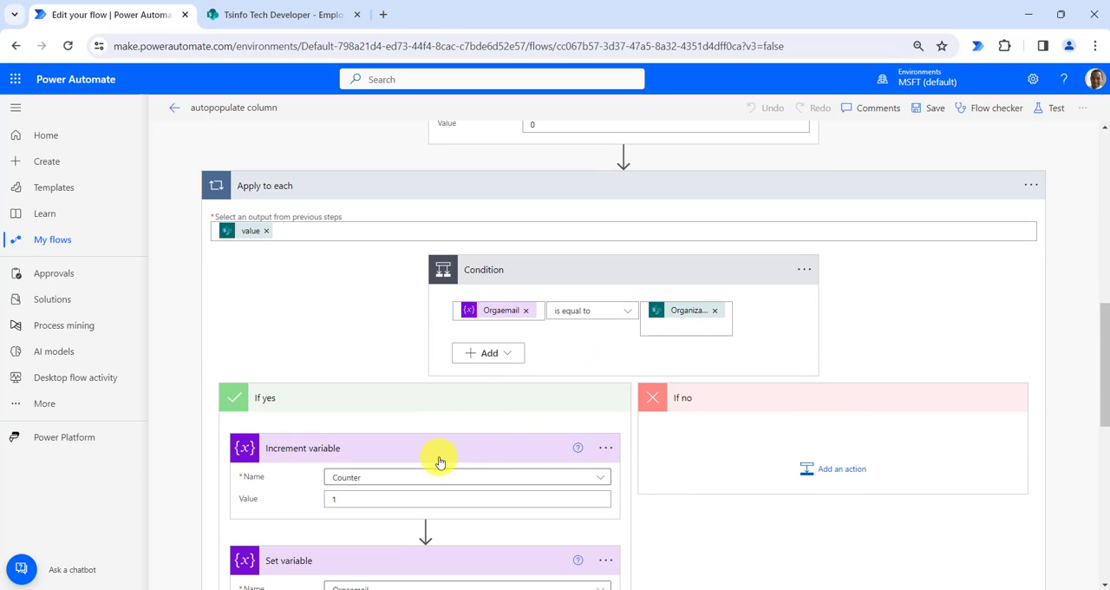
scroll(439, 461, "down", 1)
scroll(440, 460, "down", 1)
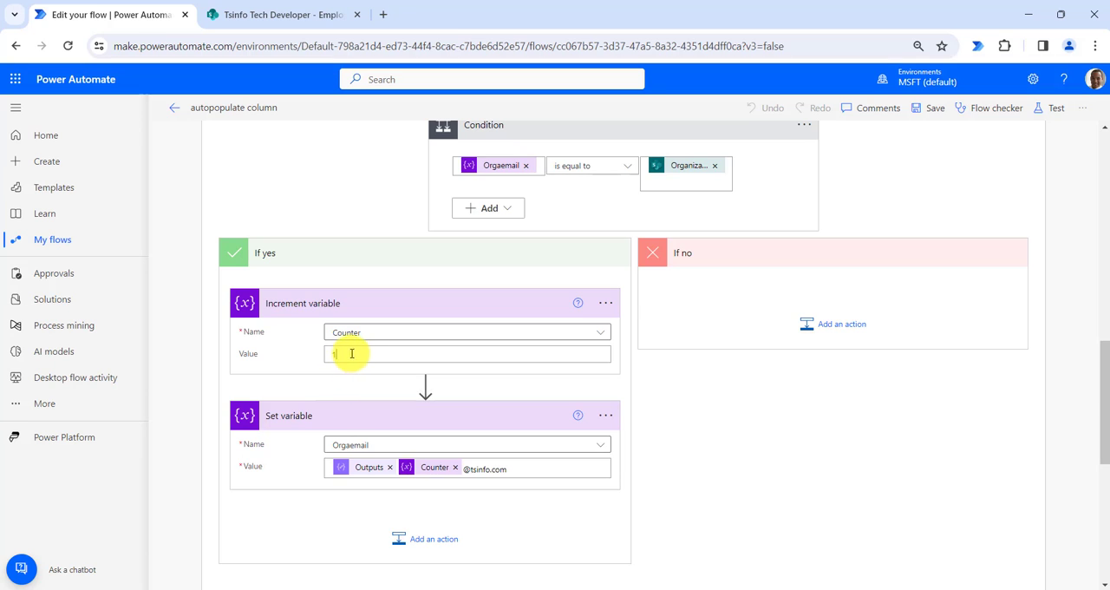
left_click_drag(355, 354, 319, 351)
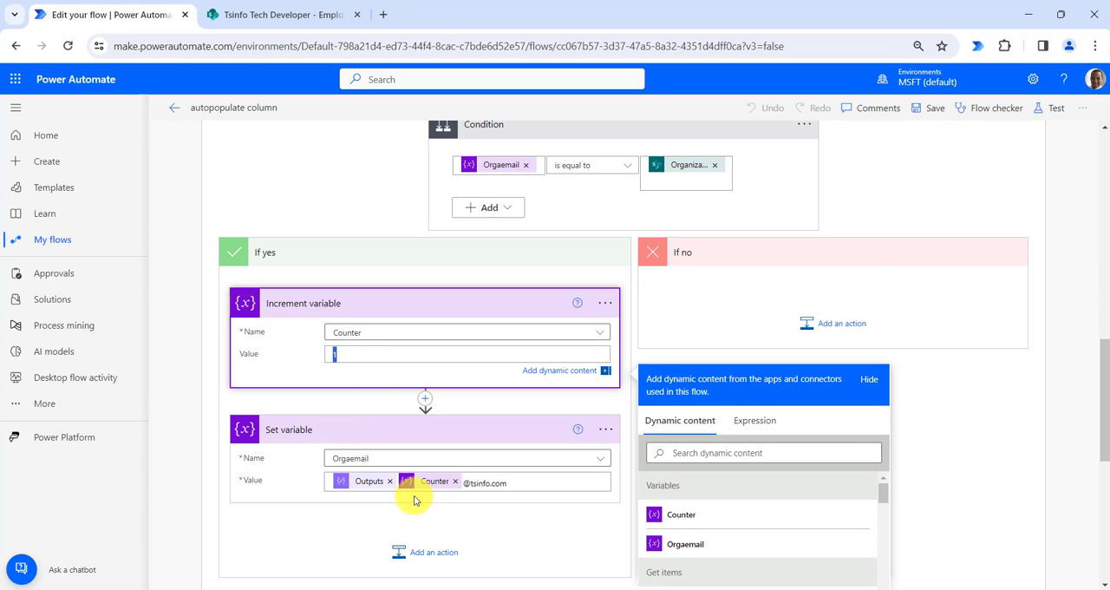
scroll(364, 411, "down", 3)
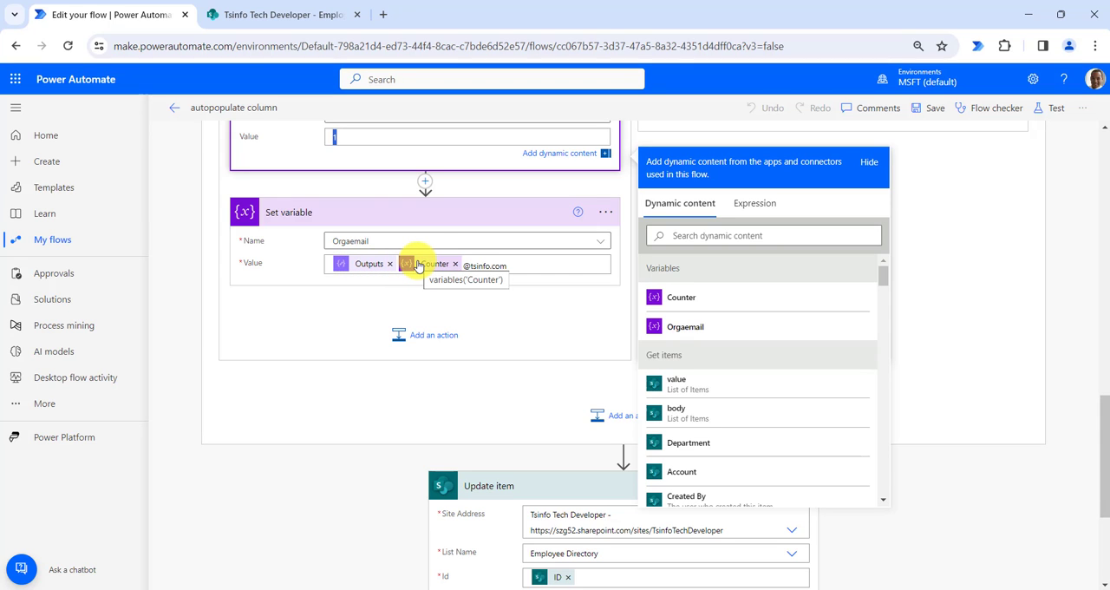
scroll(419, 265, "up", 1)
scroll(425, 260, "up", 3)
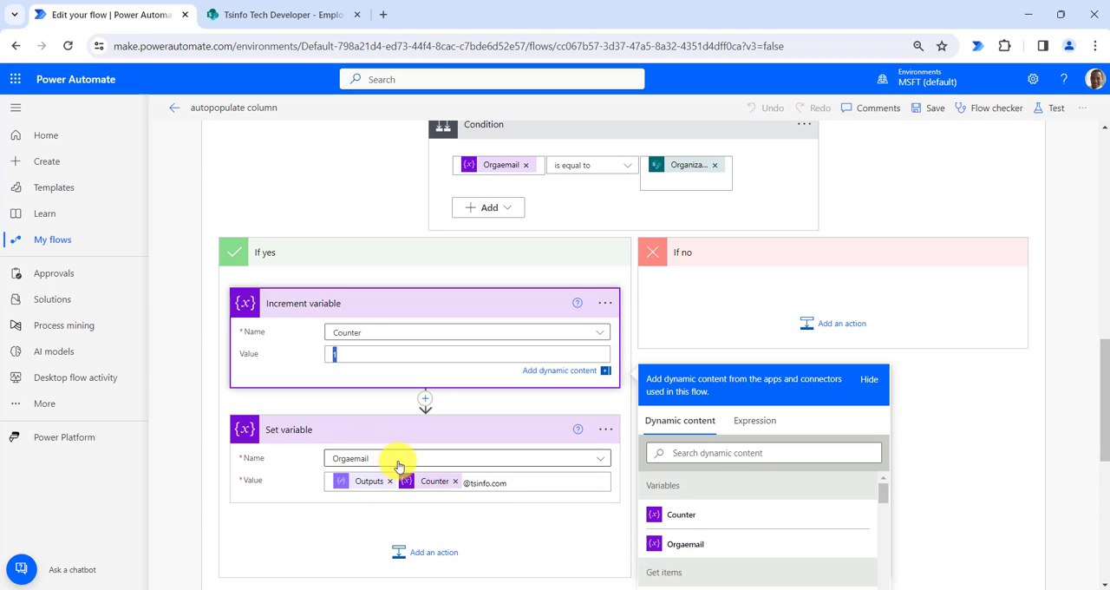
scroll(689, 336, "down", 5)
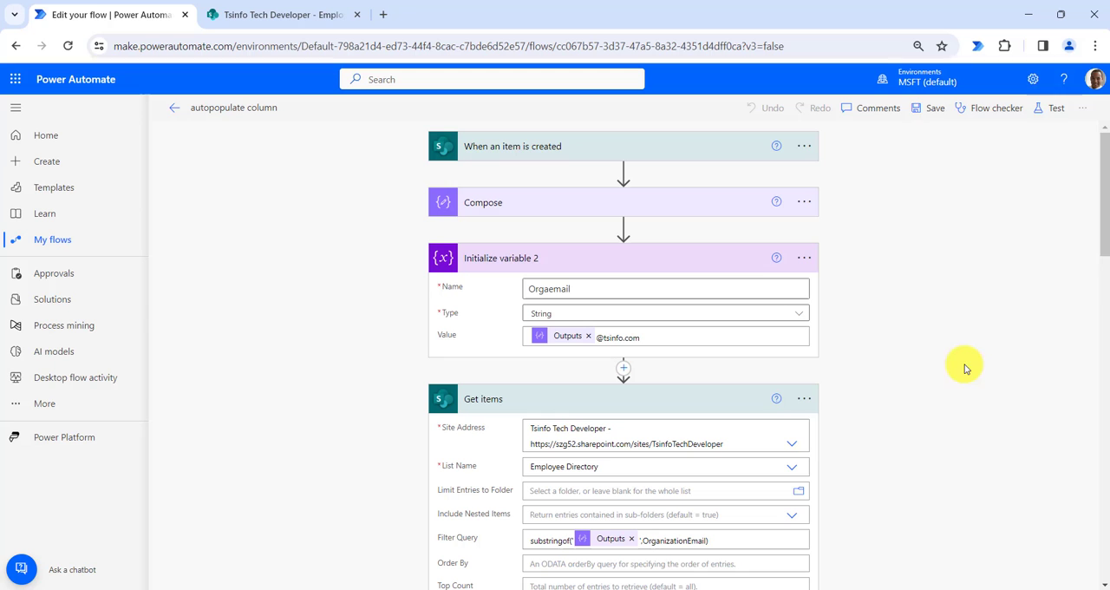
- Save the flow, turn it on from its details page and return to editing
key("ctrl+s")
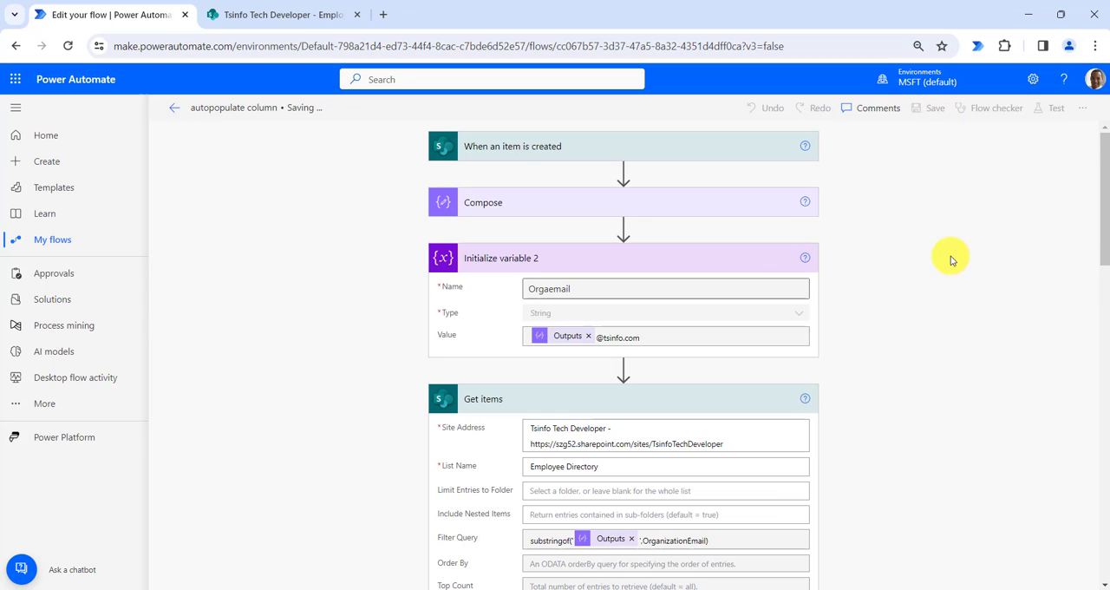
left_click(1056, 107)
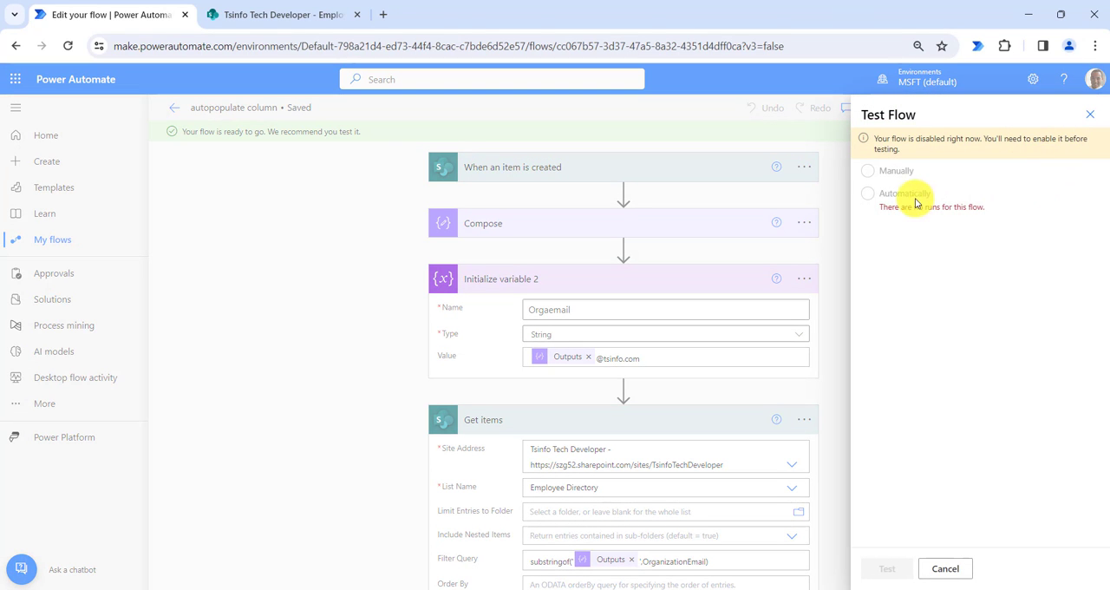
left_click(1091, 120)
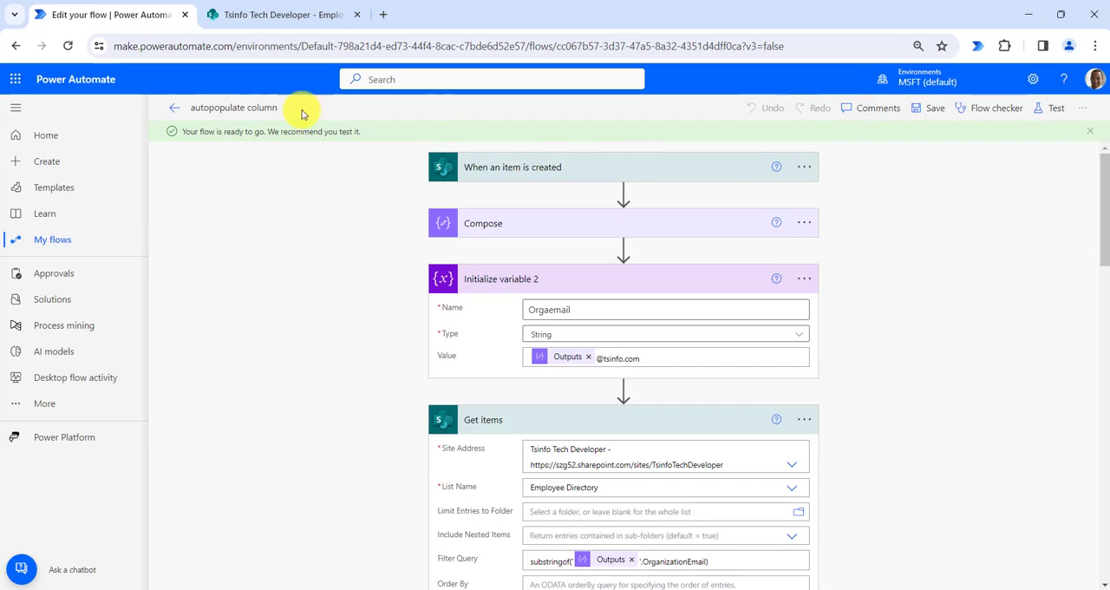
left_click(176, 108)
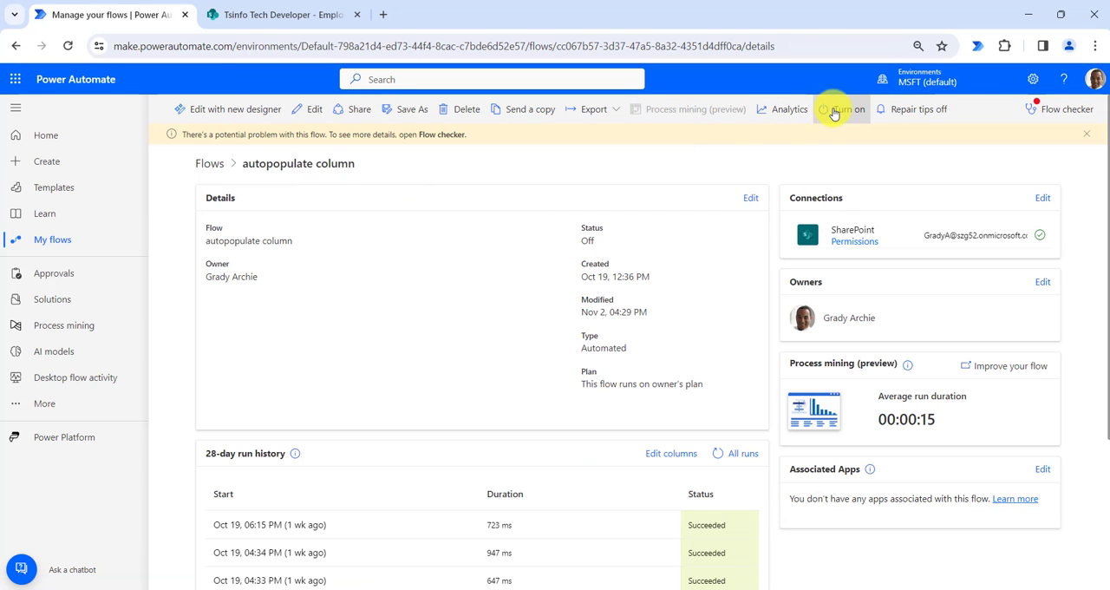
left_click(845, 109)
left_click(307, 109)
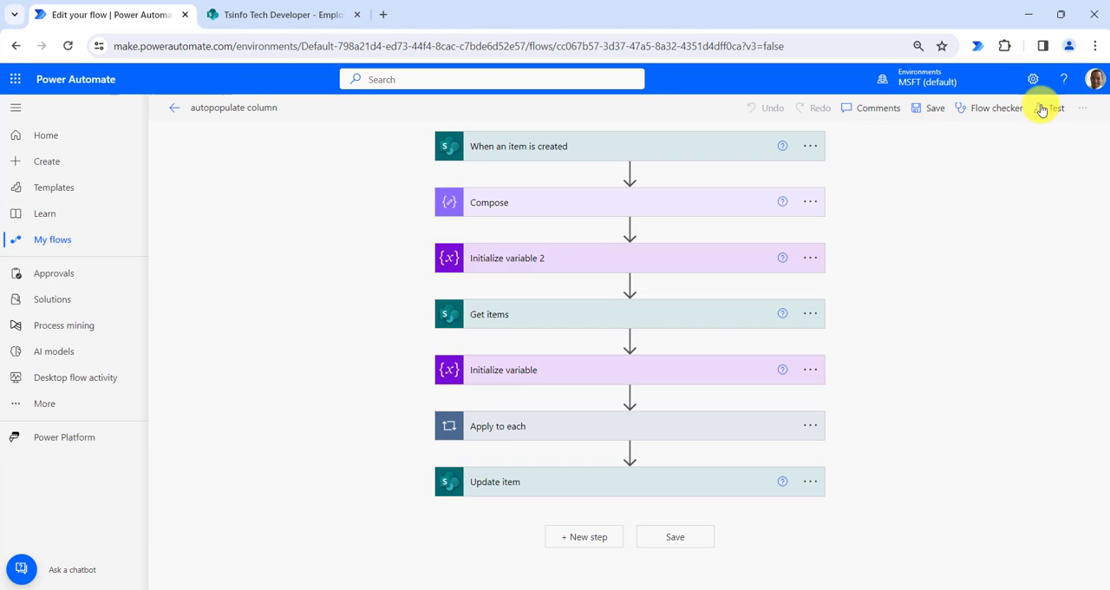
- Start a manual test run and begin a new Employee Directory entry in SharePoint
left_click(1049, 107)
left_click(868, 138)
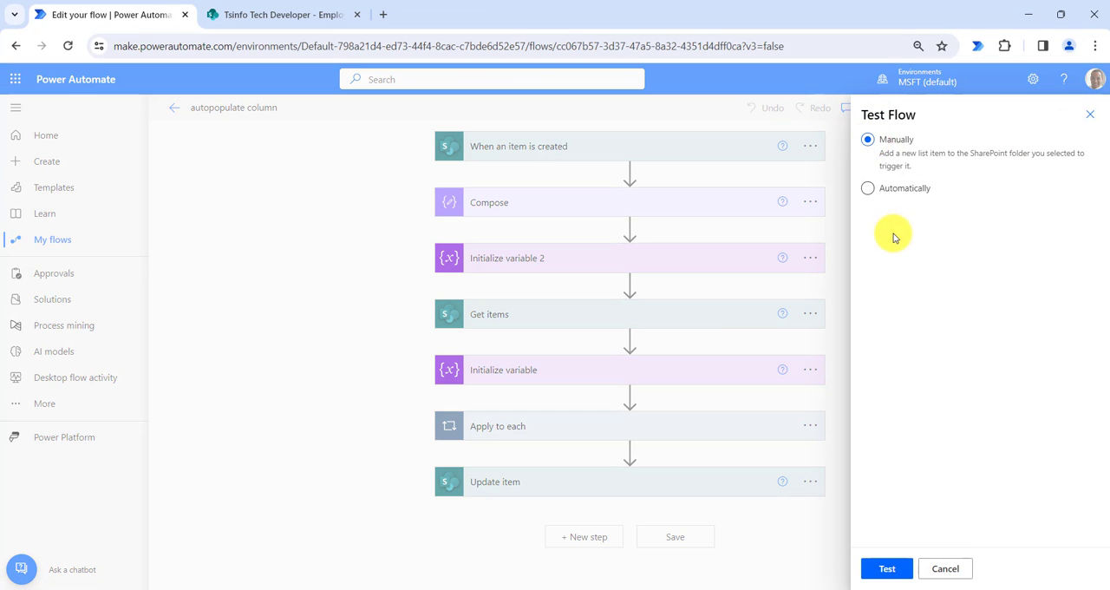
left_click(879, 570)
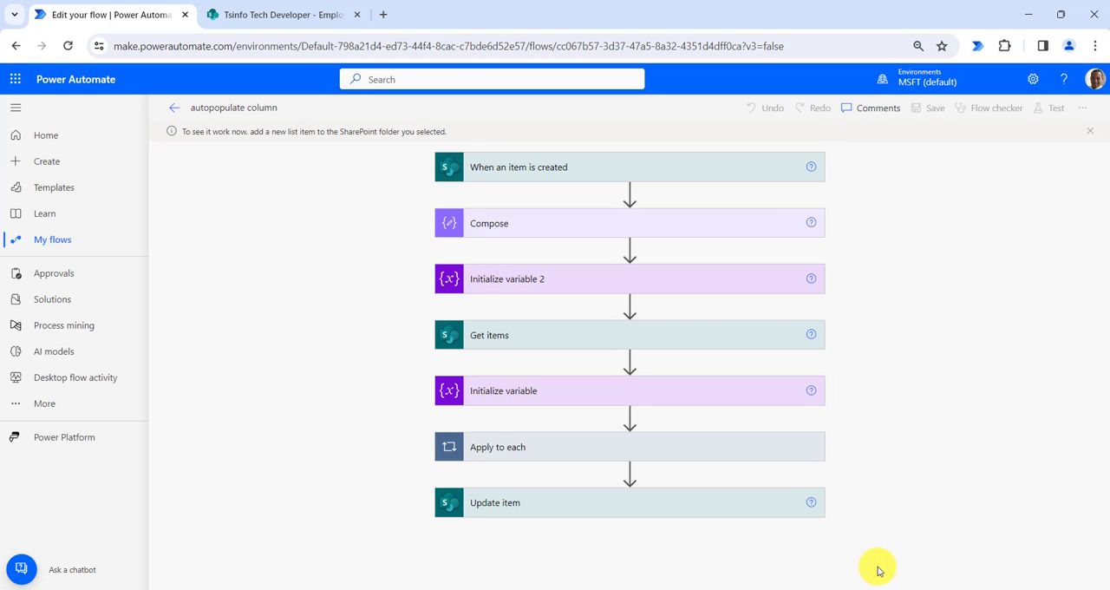
left_click(282, 14)
left_click(269, 183)
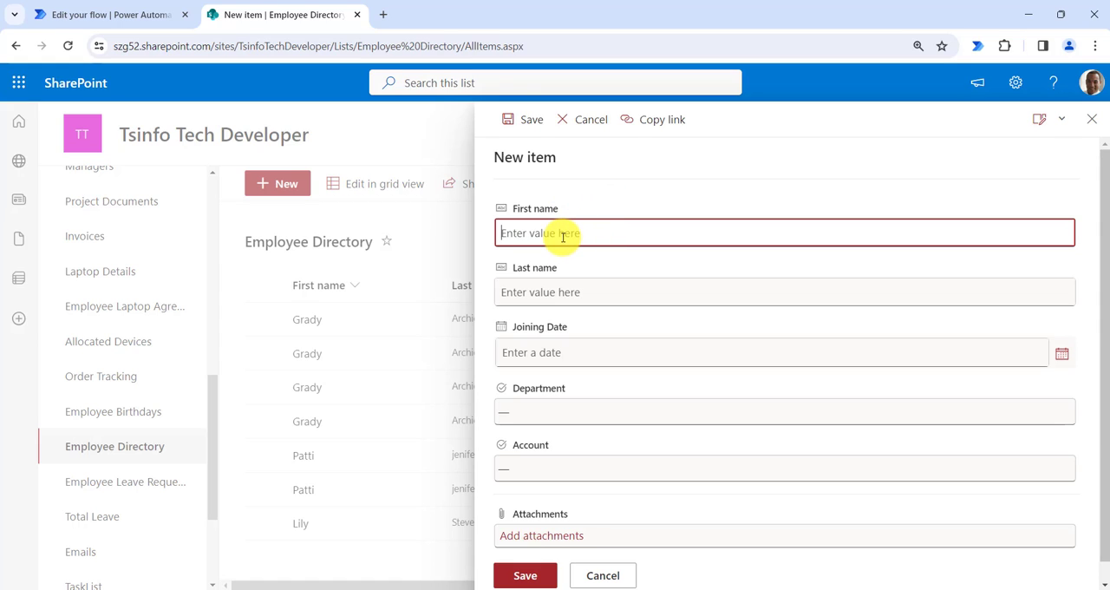
type("Lily")
left_click(529, 292)
type("Steve")
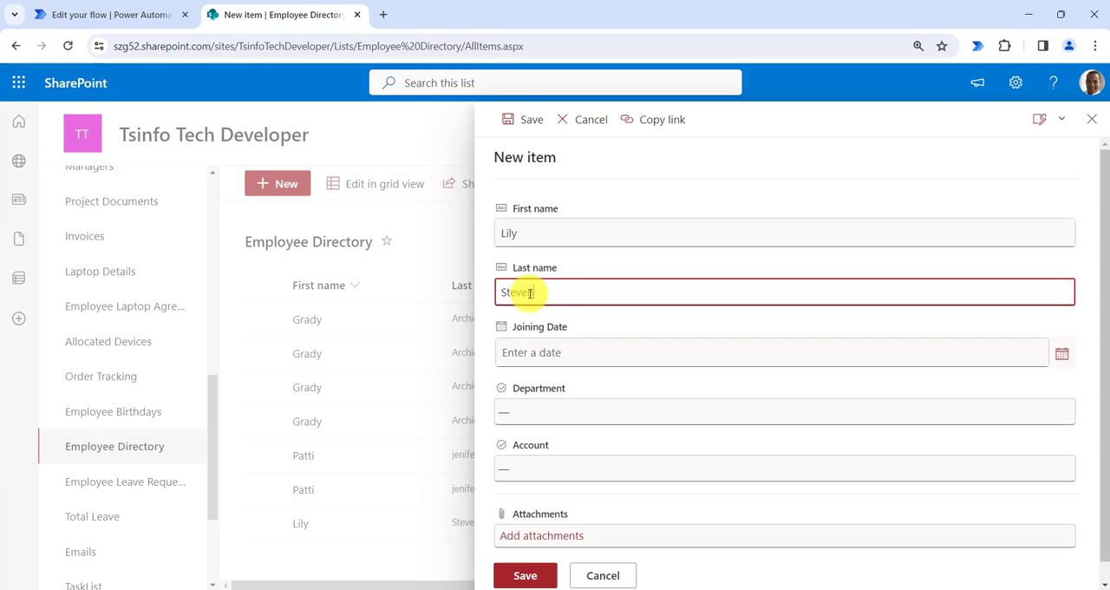
type("n")
left_click(1062, 353)
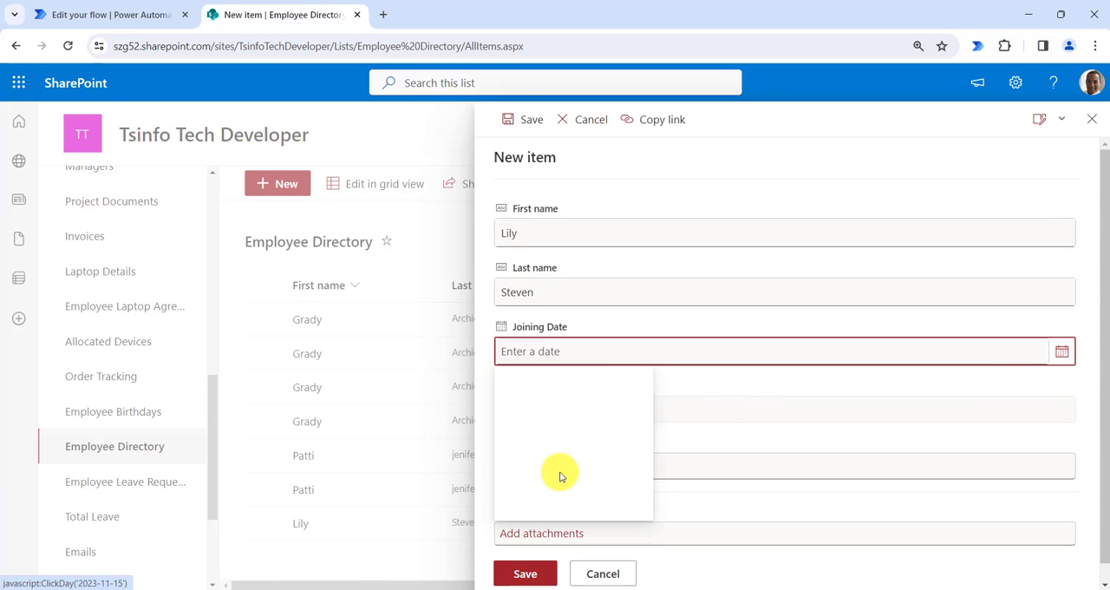
left_click(552, 450)
left_click(590, 407)
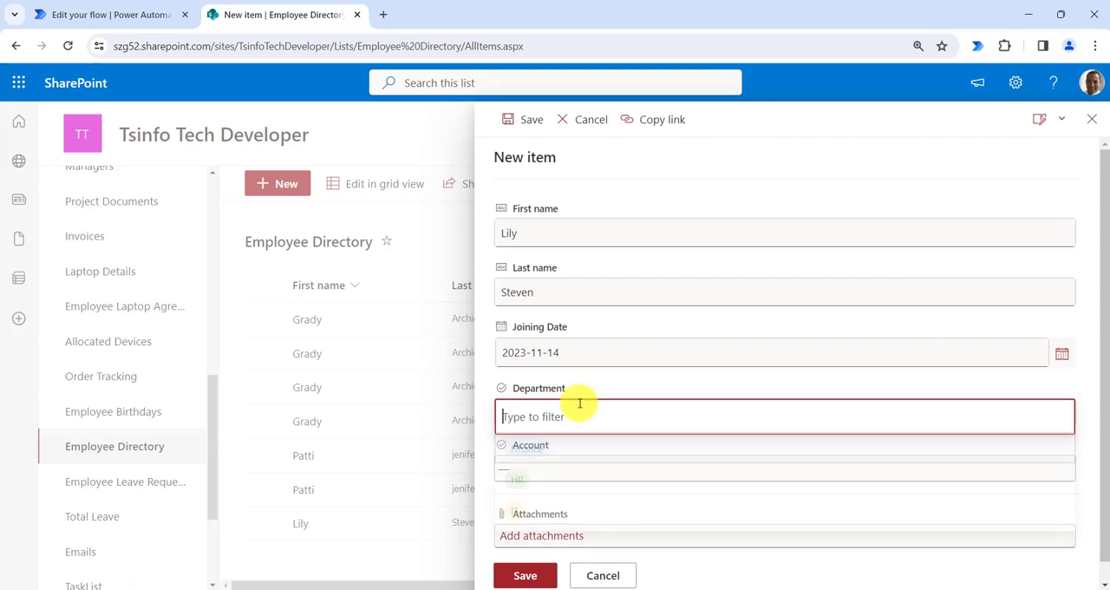
left_click(503, 484)
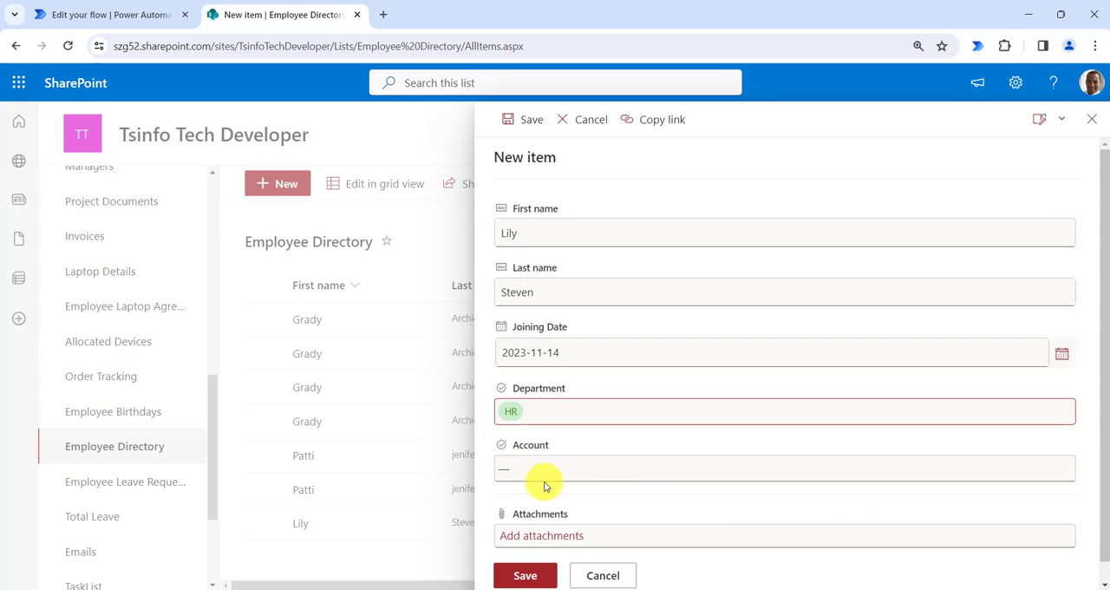
left_click(604, 473)
left_click(527, 509)
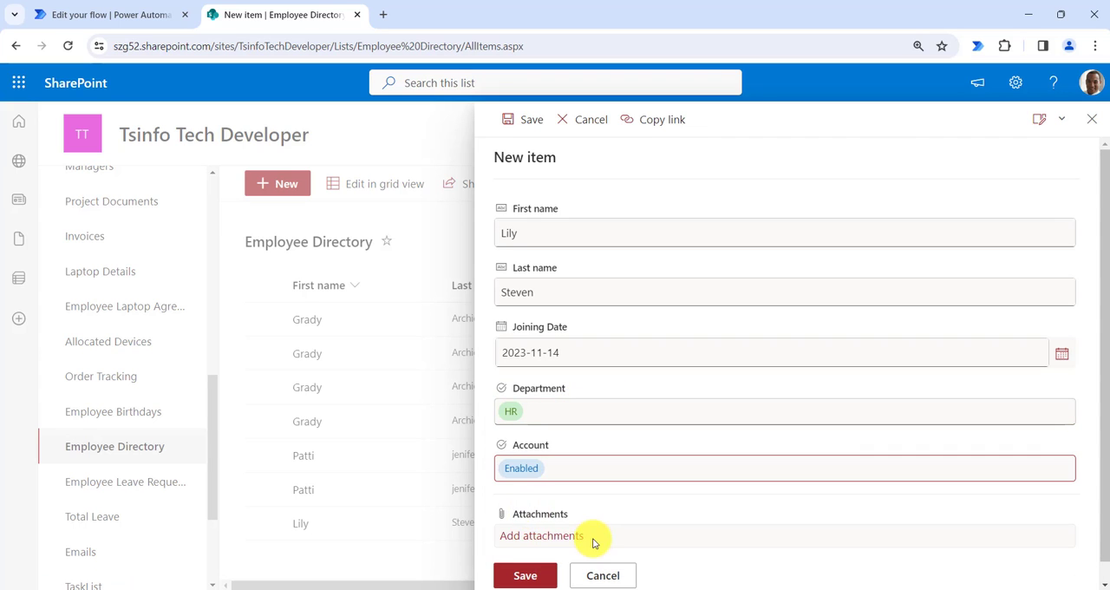
left_click(525, 575)
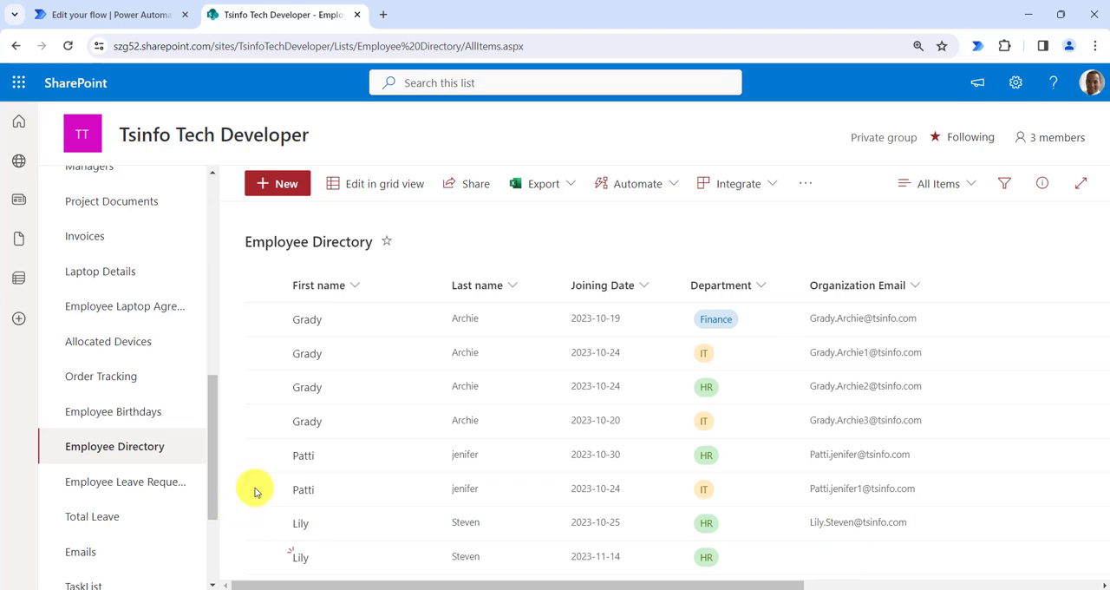
left_click(97, 14)
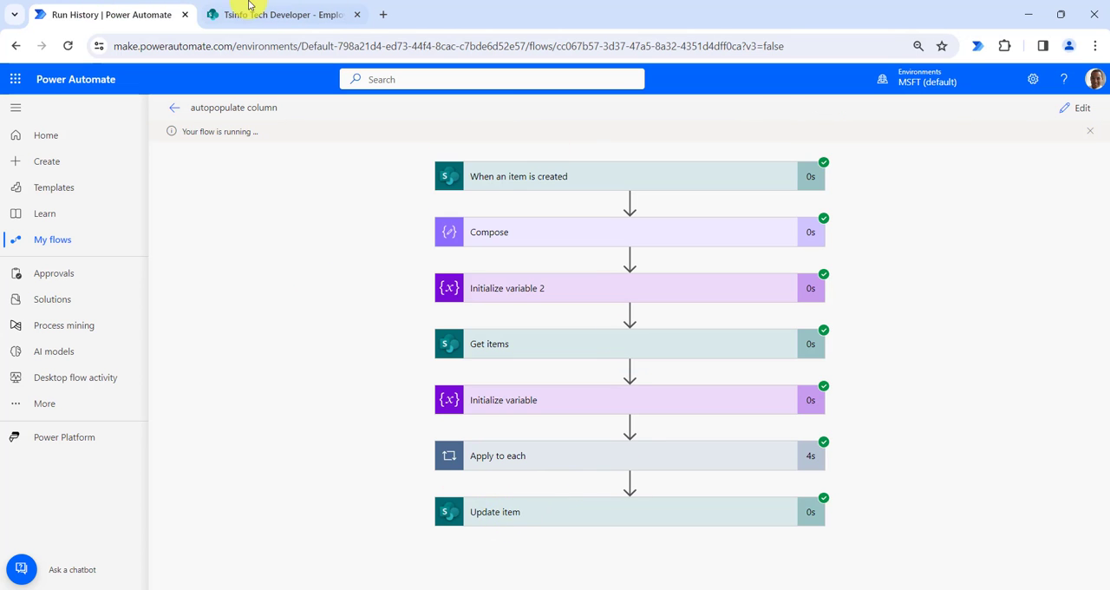
left_click(281, 14)
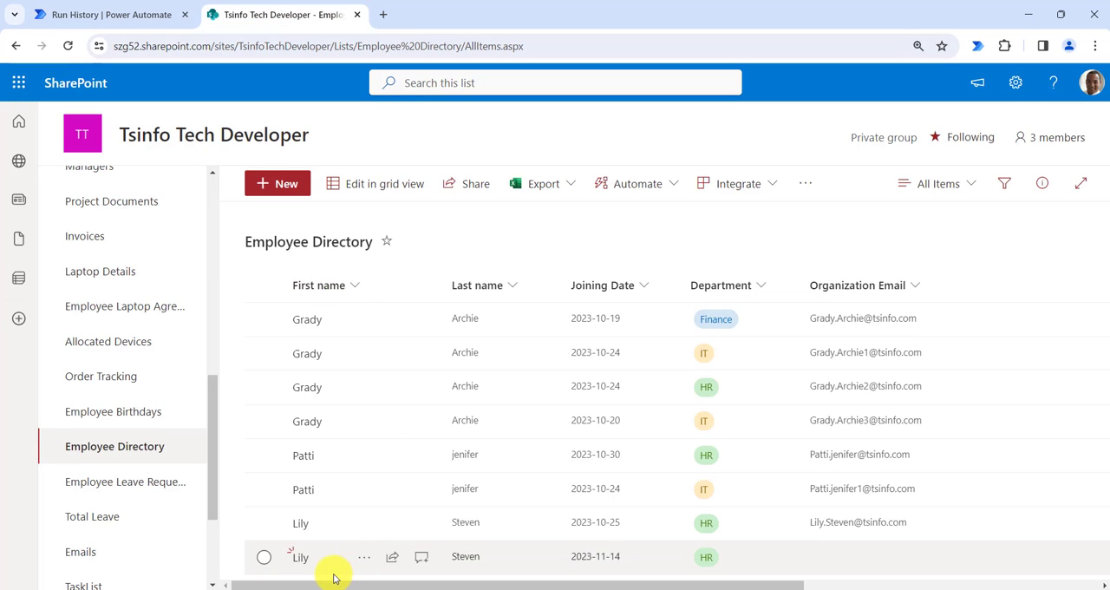
left_click(69, 46)
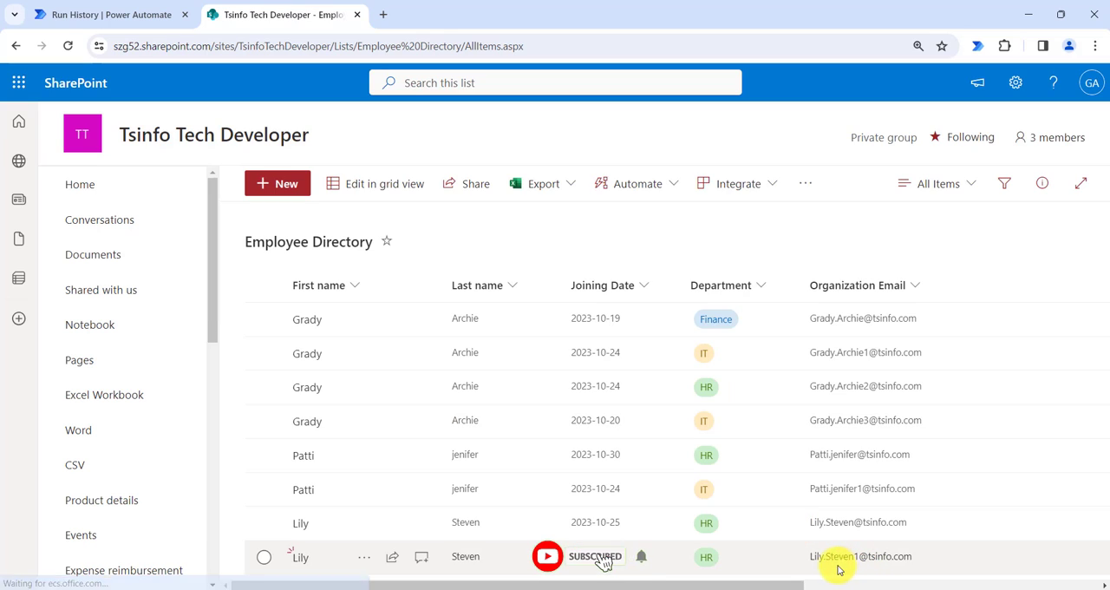